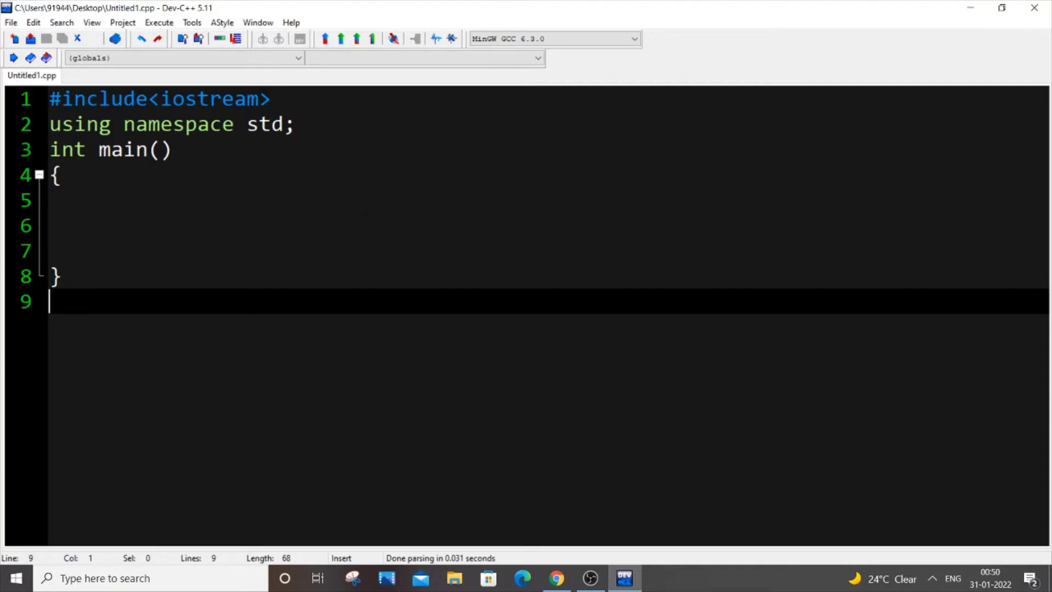
Step: Write string s="1234";, int x;, x=stoi(s); and cout<<x; on separate lines in main
key(Up)
key(Up)
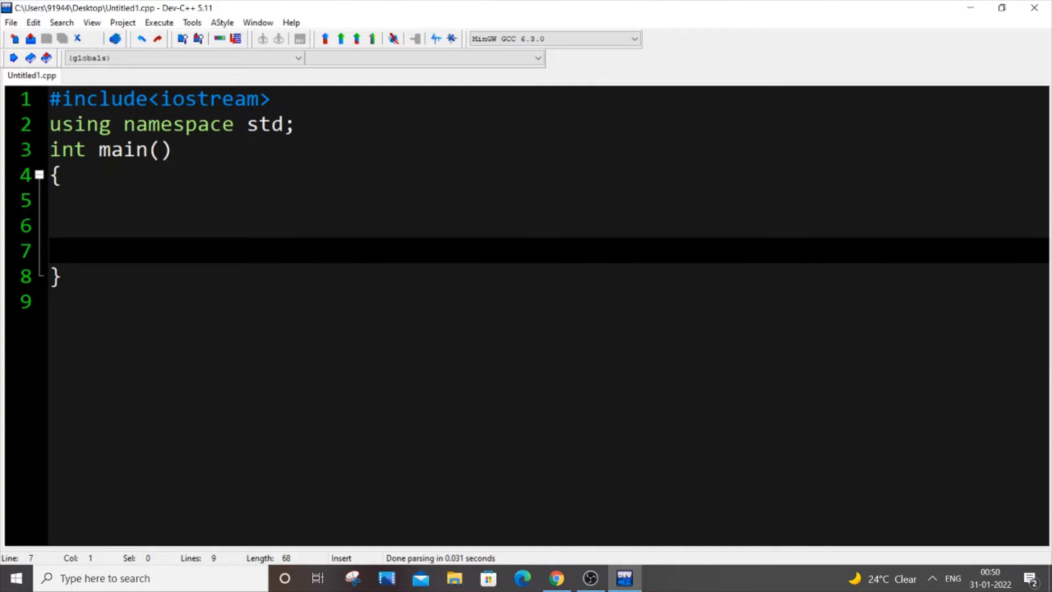
key(Up)
key(Up)
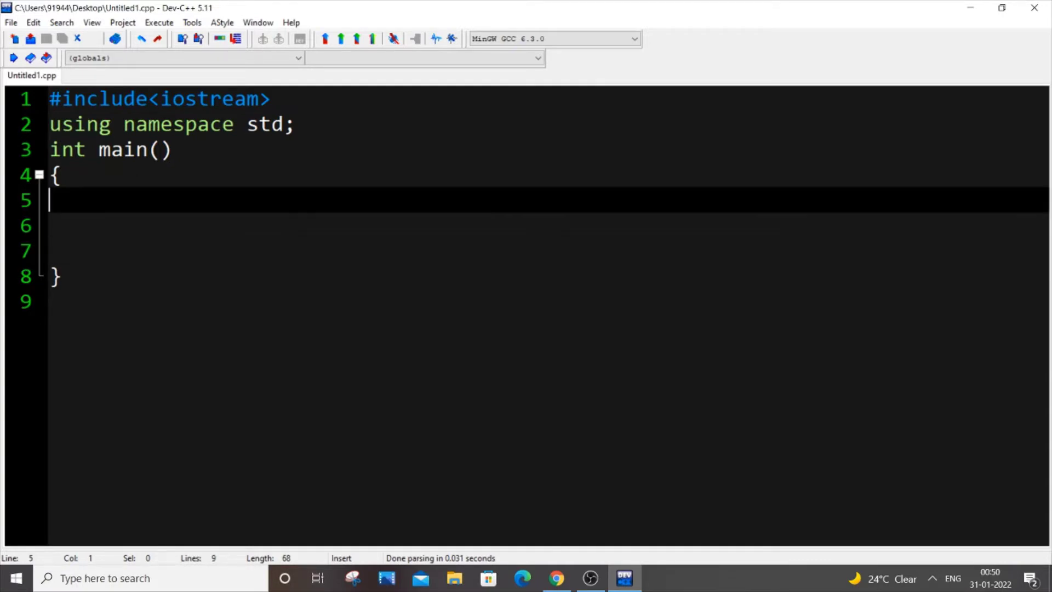
text(string )
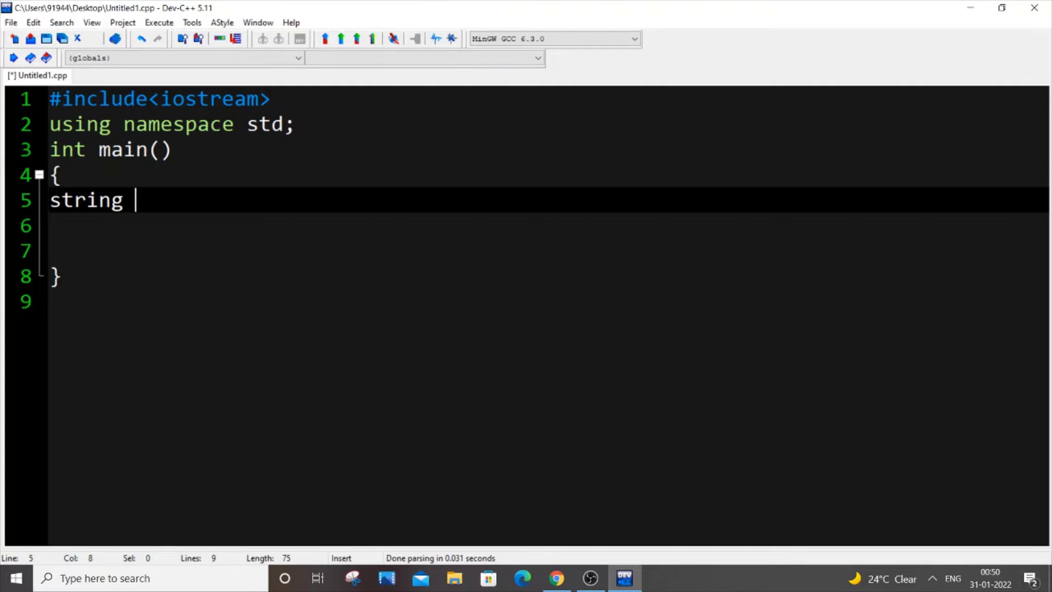
text(s="1234)
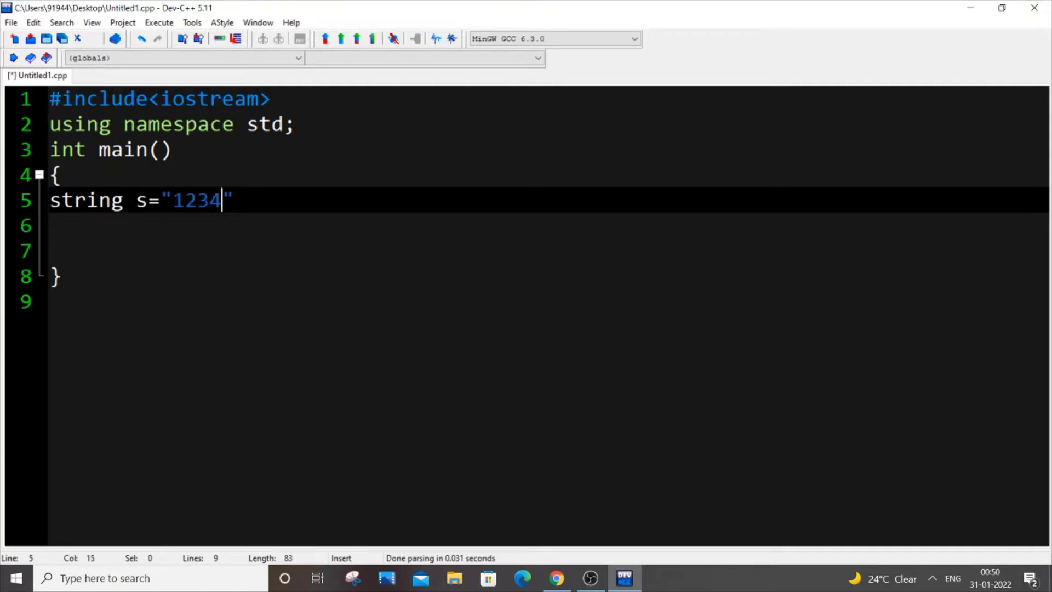
key(Right)
text(;)
key(Return)
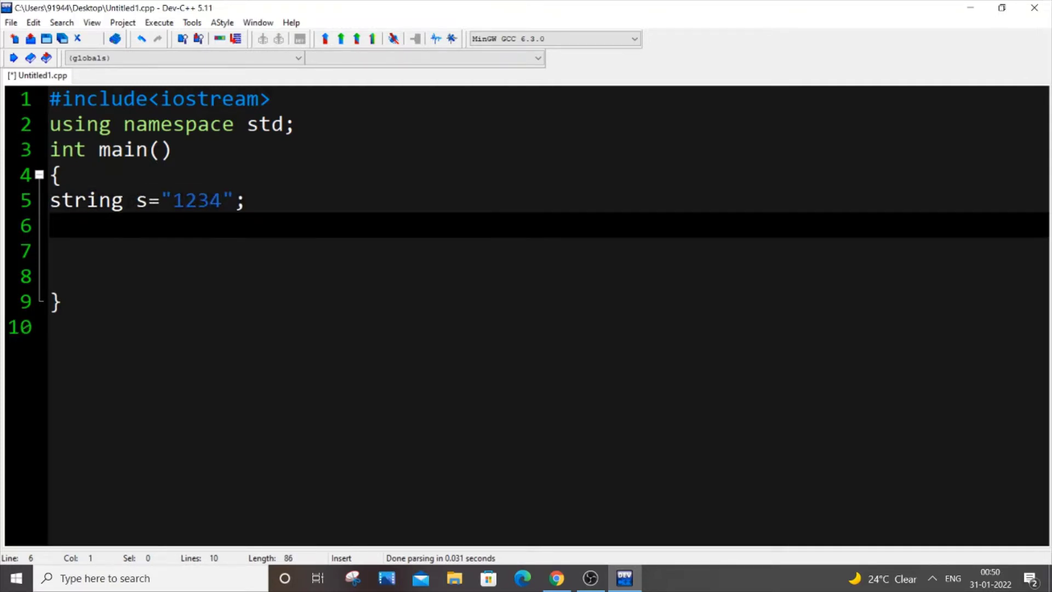
text(int x;)
key(Return)
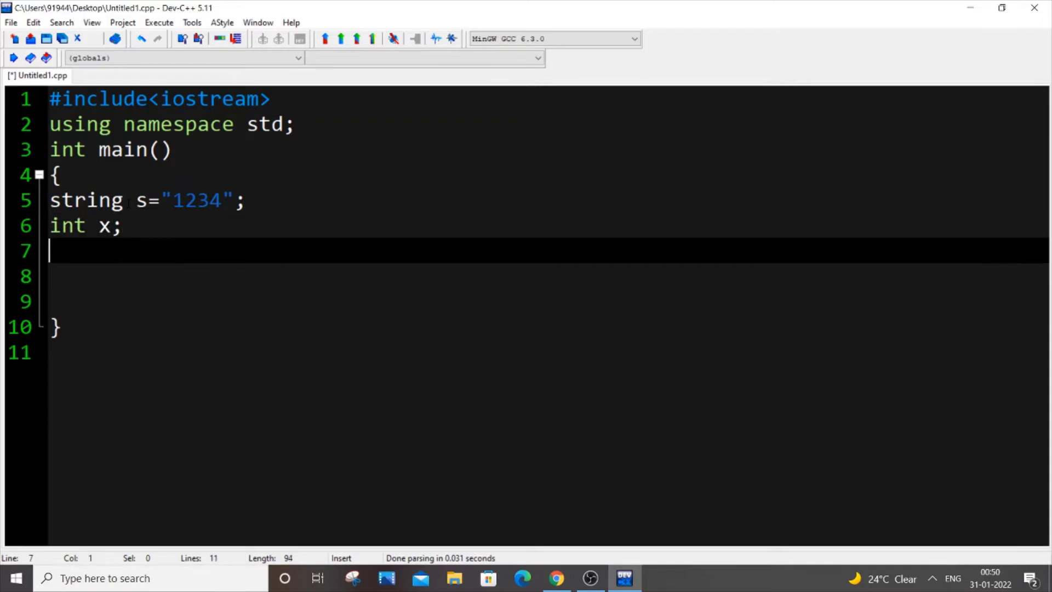
text(x)
text(=stoi)
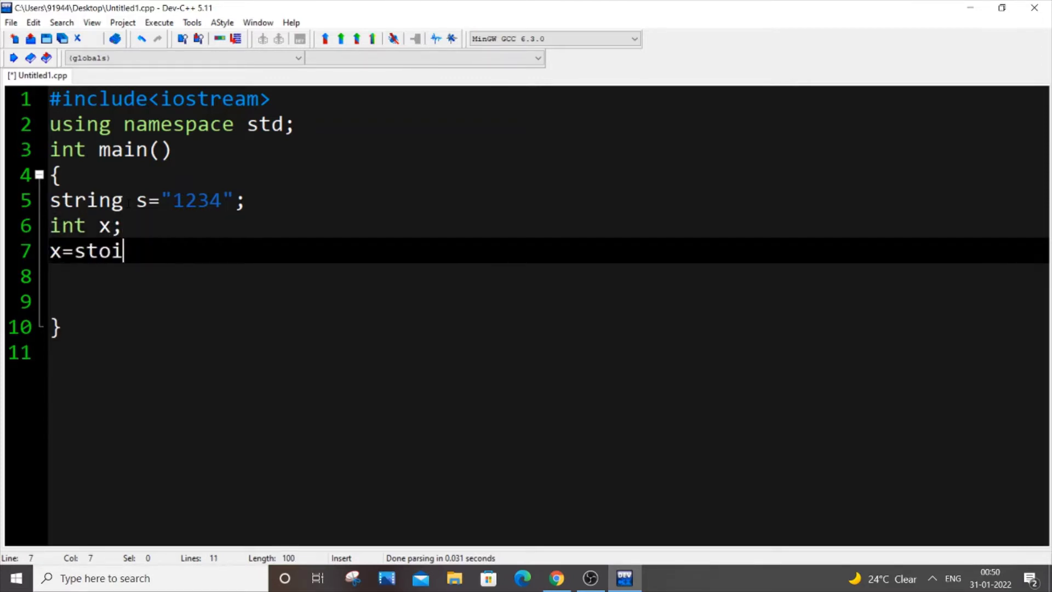
text((s)
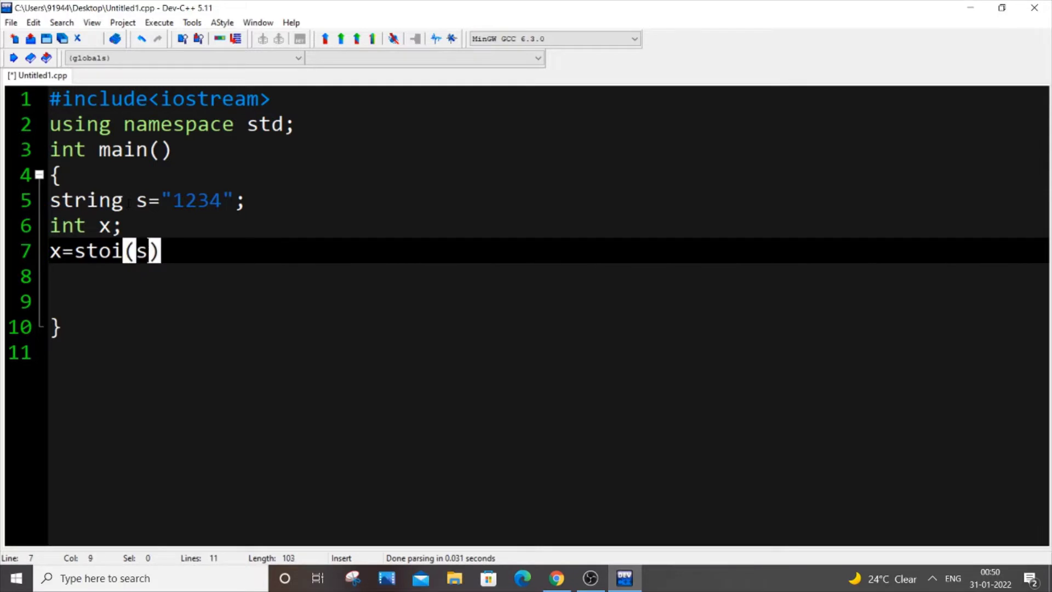
key(Right)
text(;)
key(Return)
text(co)
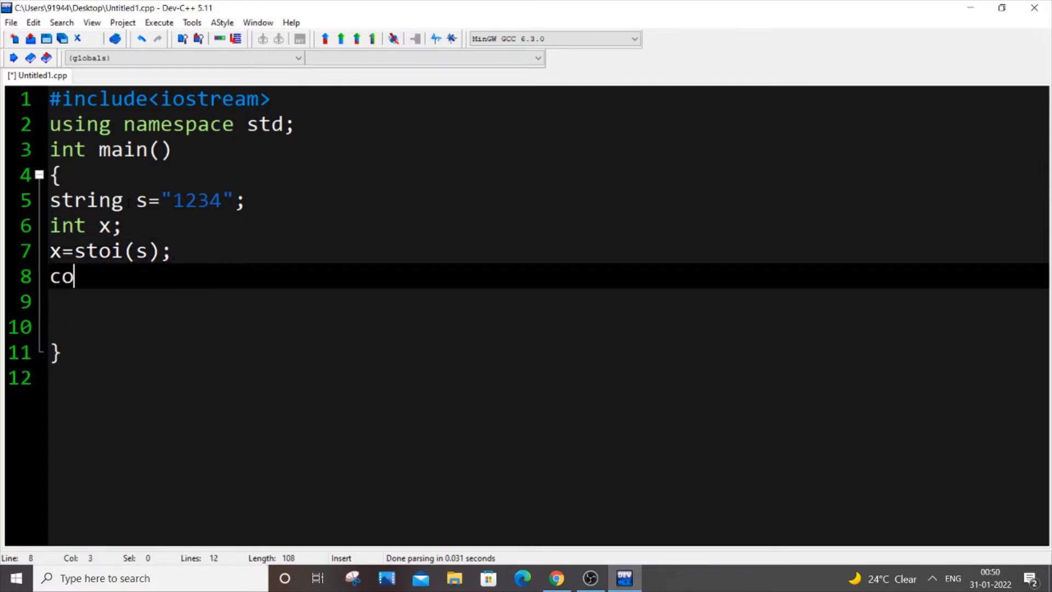
text(ut<<x;)
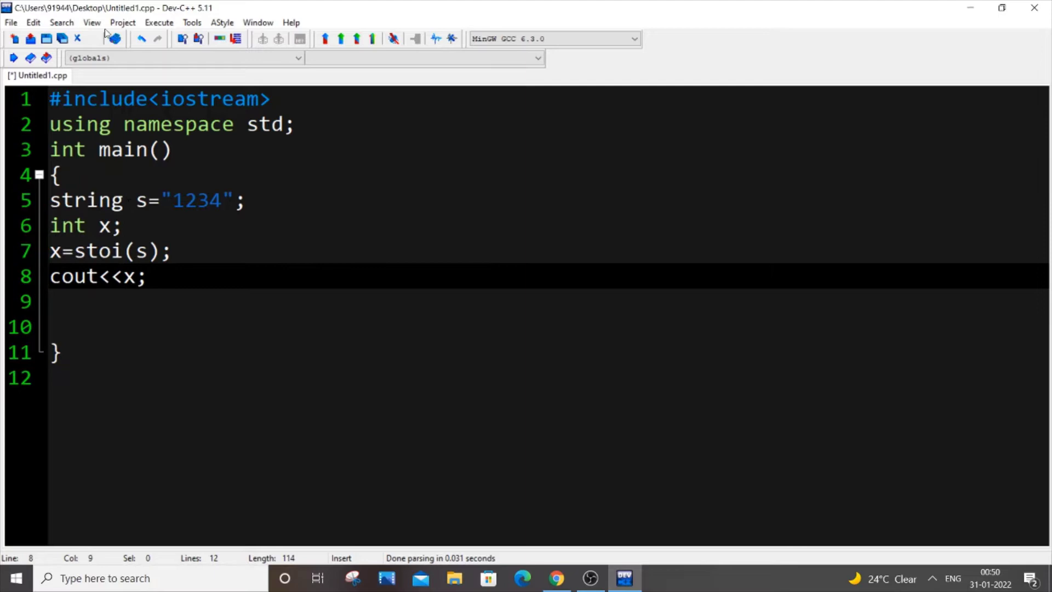
Step: Compile and run with Execute > Compile & Run, check the 1234 output, and close the console
click(159, 21)
click(186, 63)
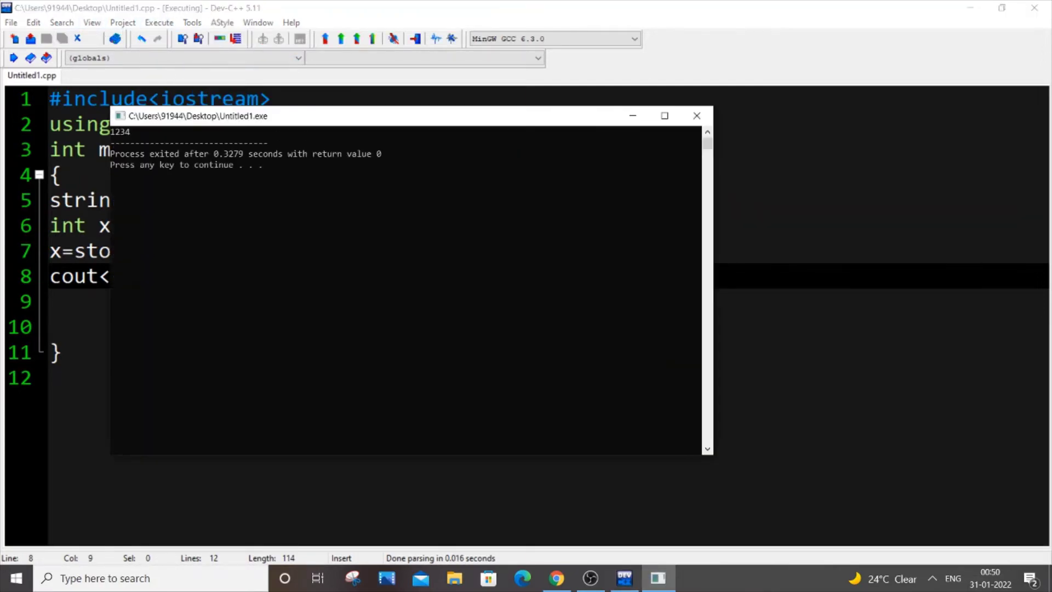
click(696, 116)
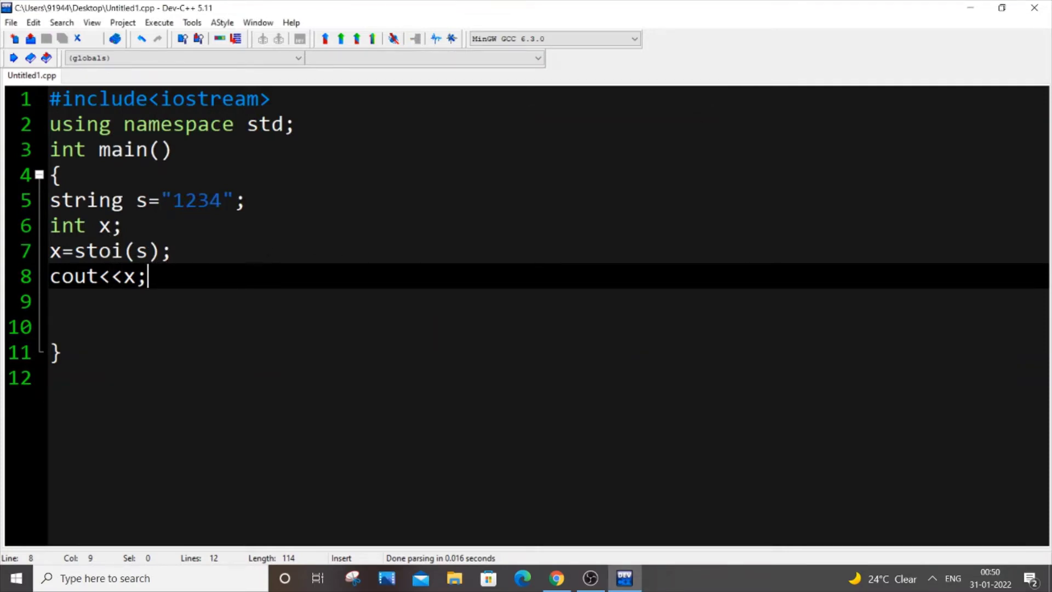
Step: Delete the x=stoi(s); and cout<<x; lines, keeping the string and int x declarations
drag(147, 276, 51, 225)
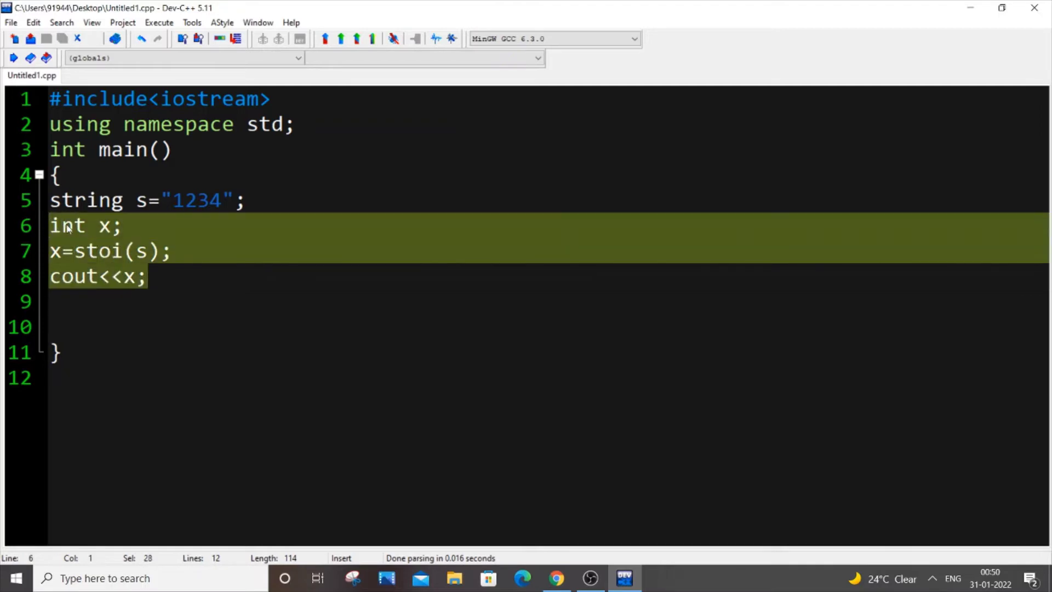
key(Delete)
key(ctrl+z)
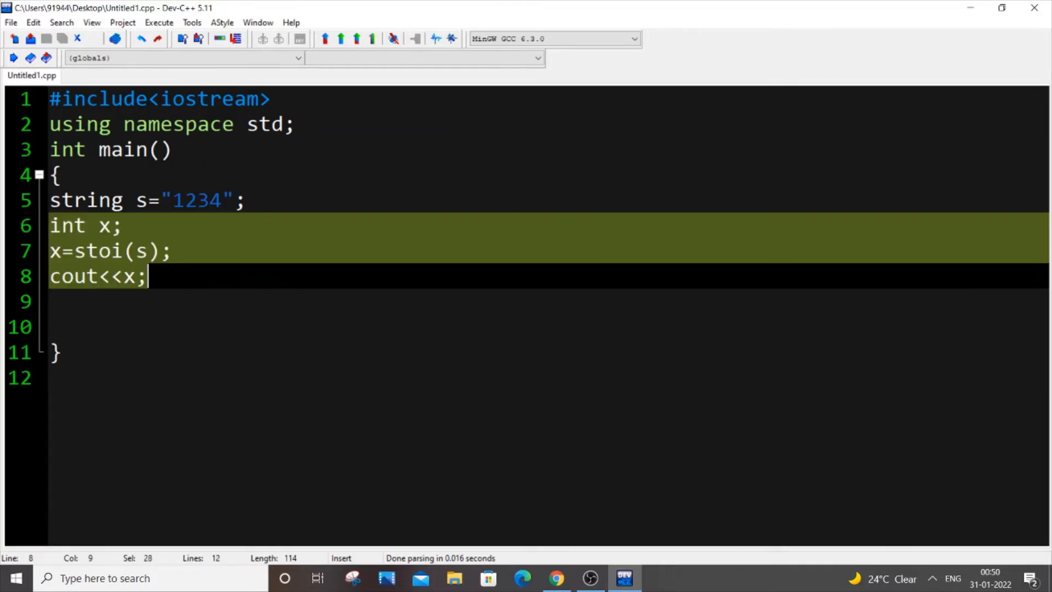
drag(146, 276, 49, 251)
key(Delete)
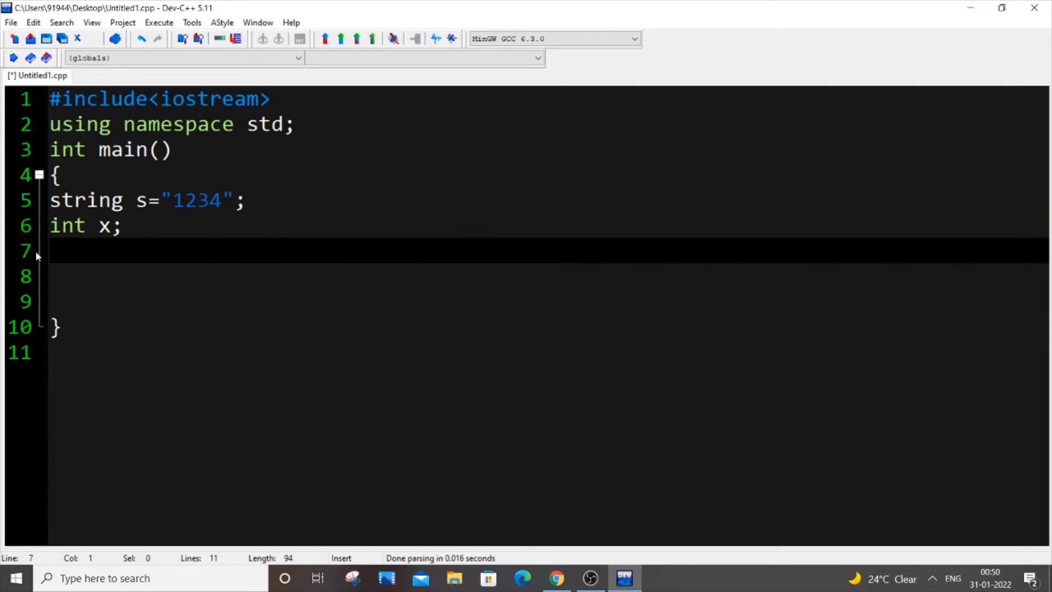
Step: Add #include<sstream> on a new line below the iostream include
click(273, 99)
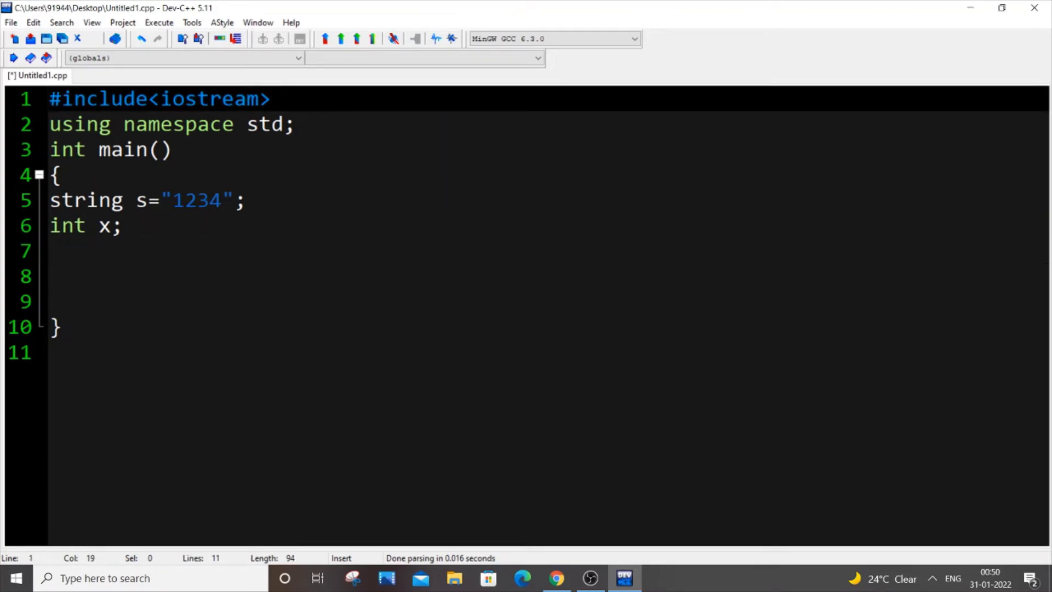
key(Return)
text(#incl)
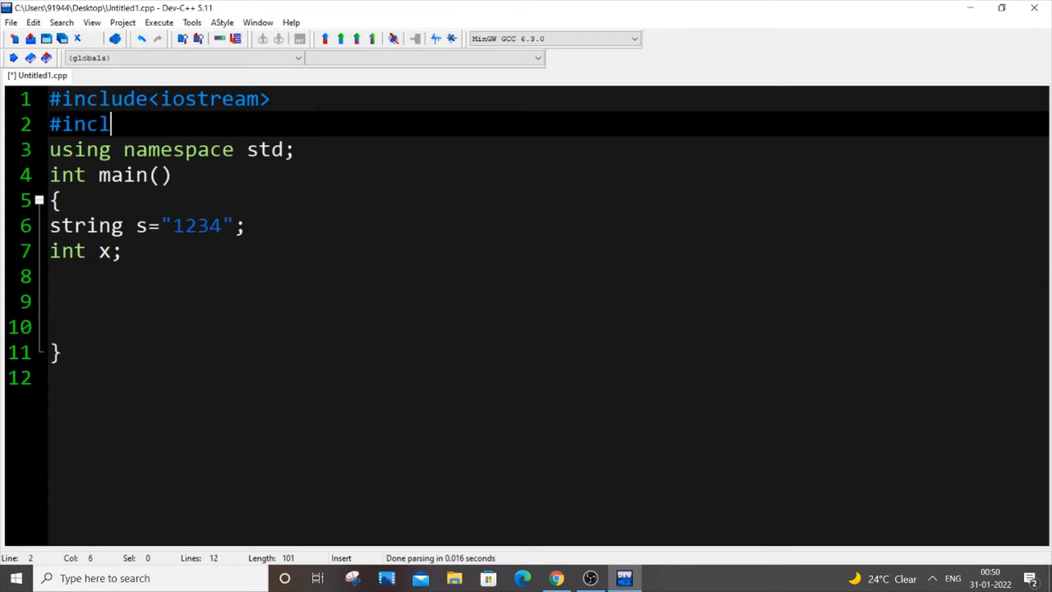
text(ude<ss)
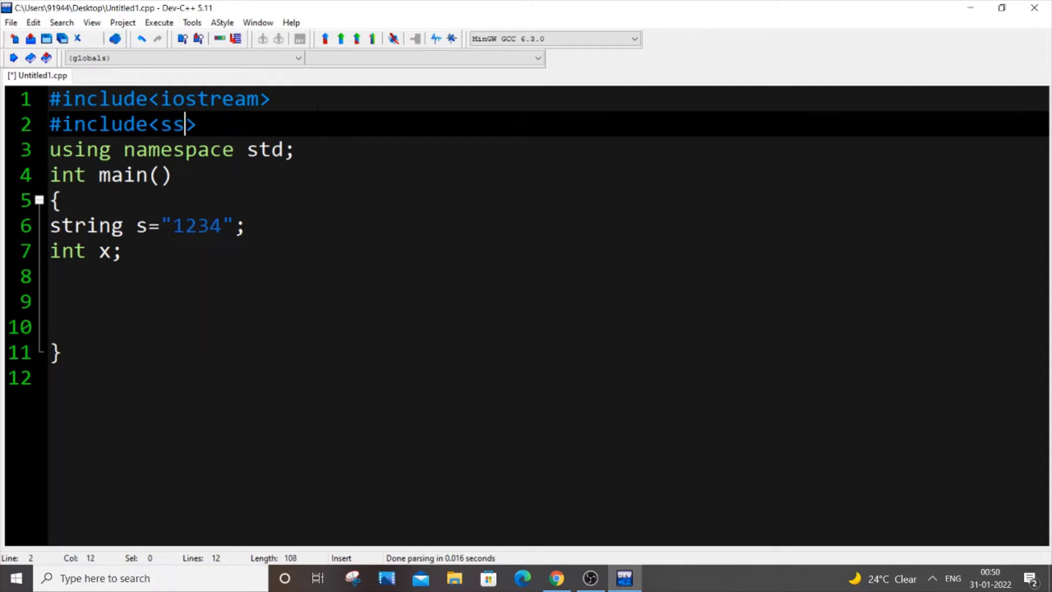
text(tream)
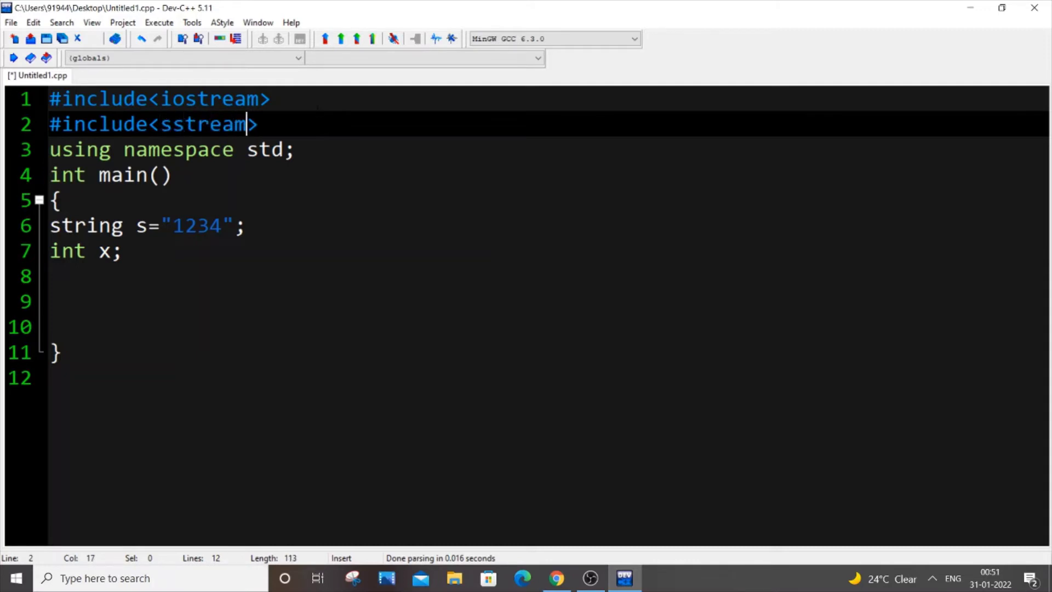
key(Right)
click(329, 251)
Step: Add istringstream(s) >> x; on the line after int x;, followed by a blank line
key(Down)
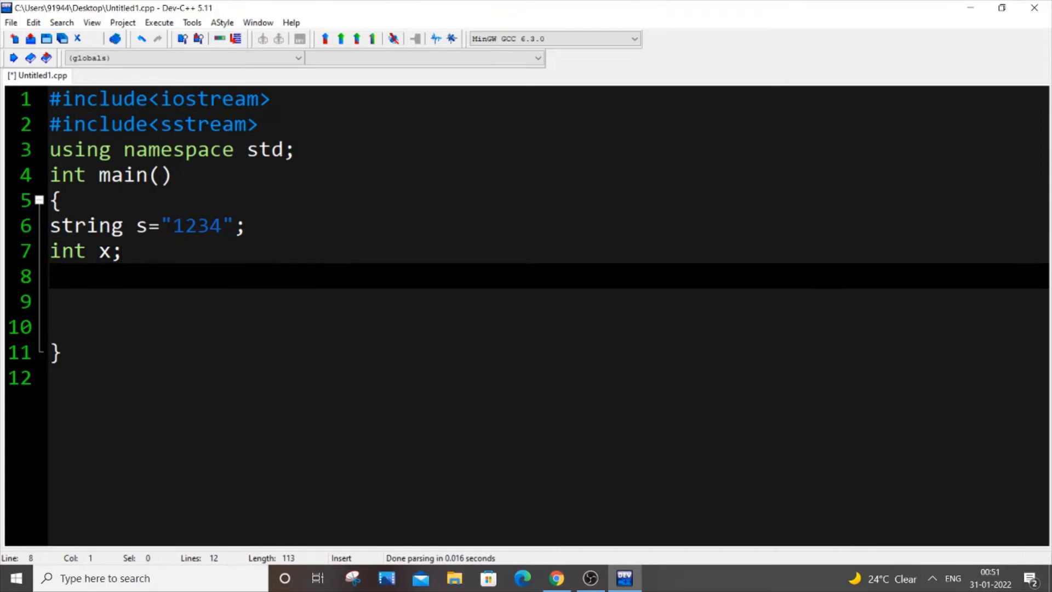
key(Up)
key(shift+Left)
key(shift+Left)
key(shift+Left)
key(shift+Left)
key(shift+Left)
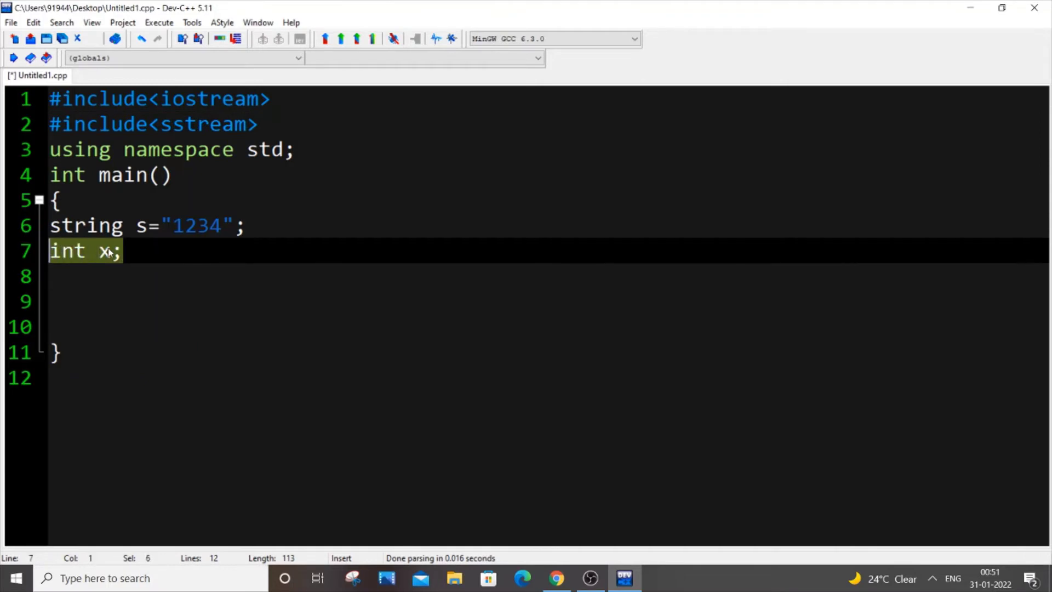
key(Down)
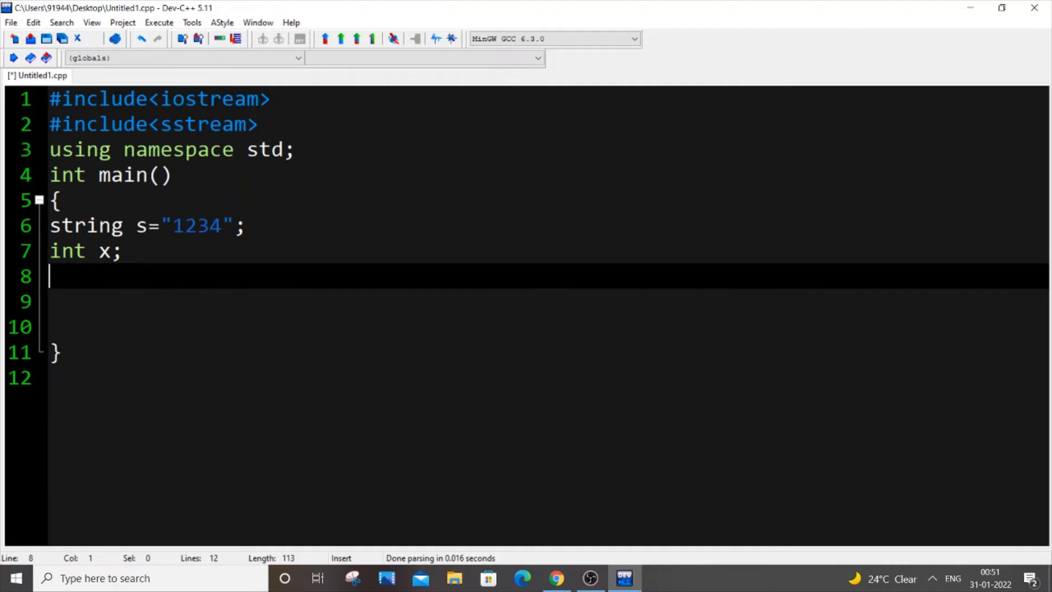
text(is)
text(tringst)
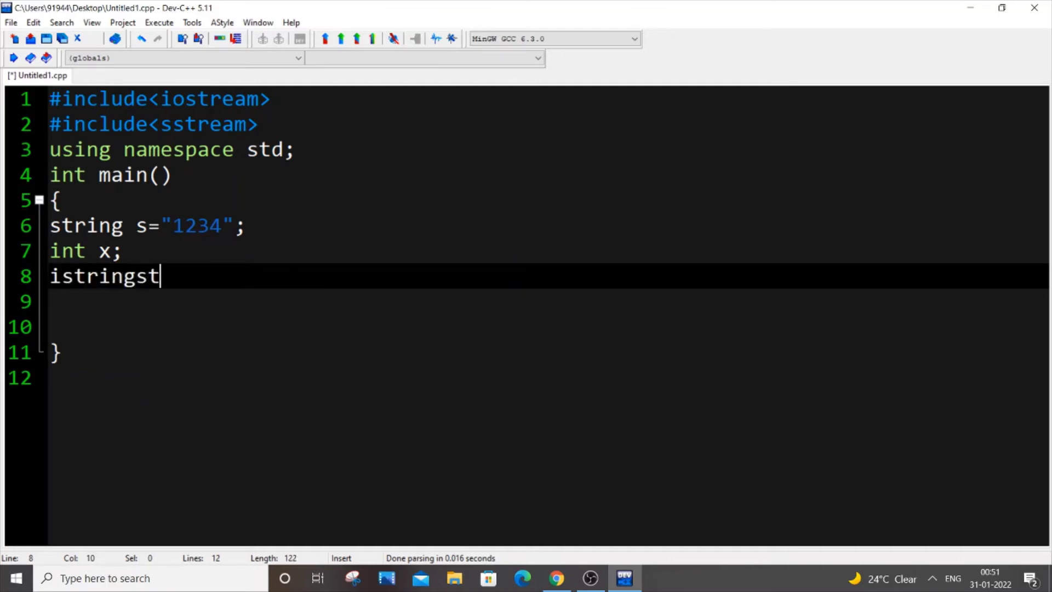
text(ream)
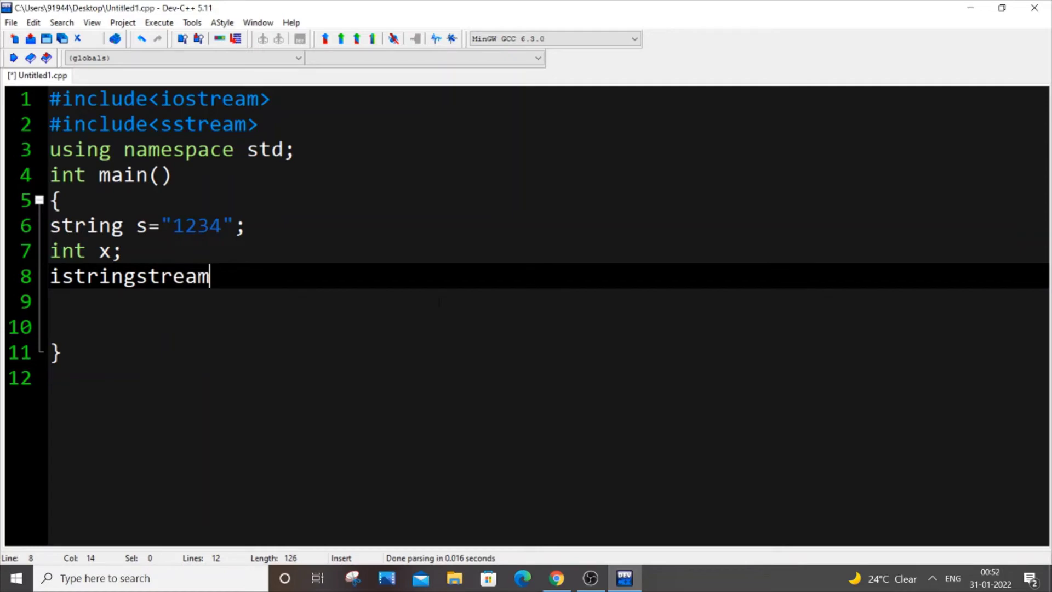
text(()
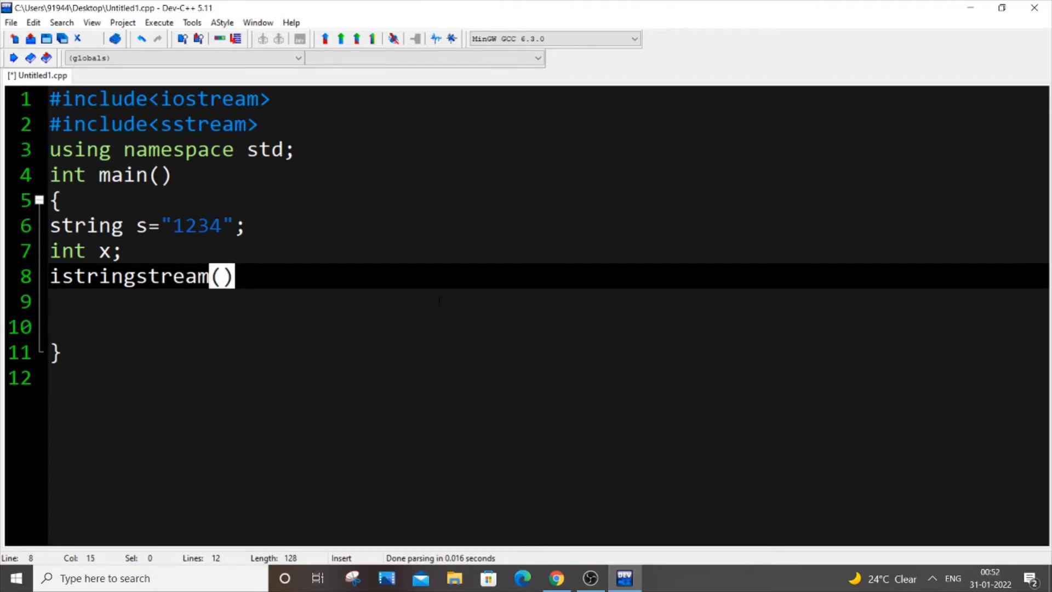
text(s))
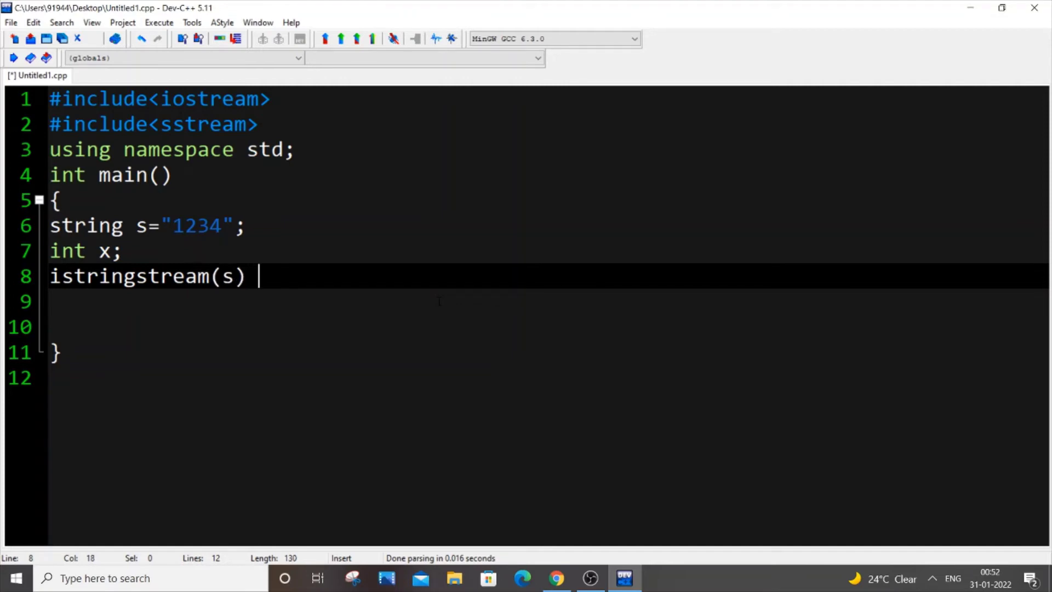
text( >>)
text( x;)
key(Return)
key(Return)
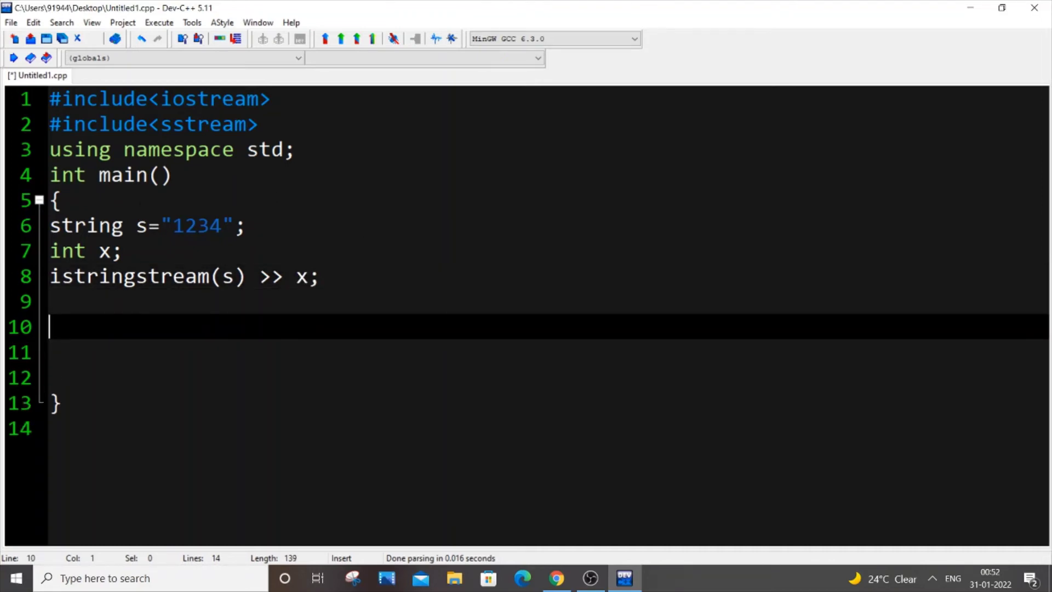
drag(135, 226, 224, 227)
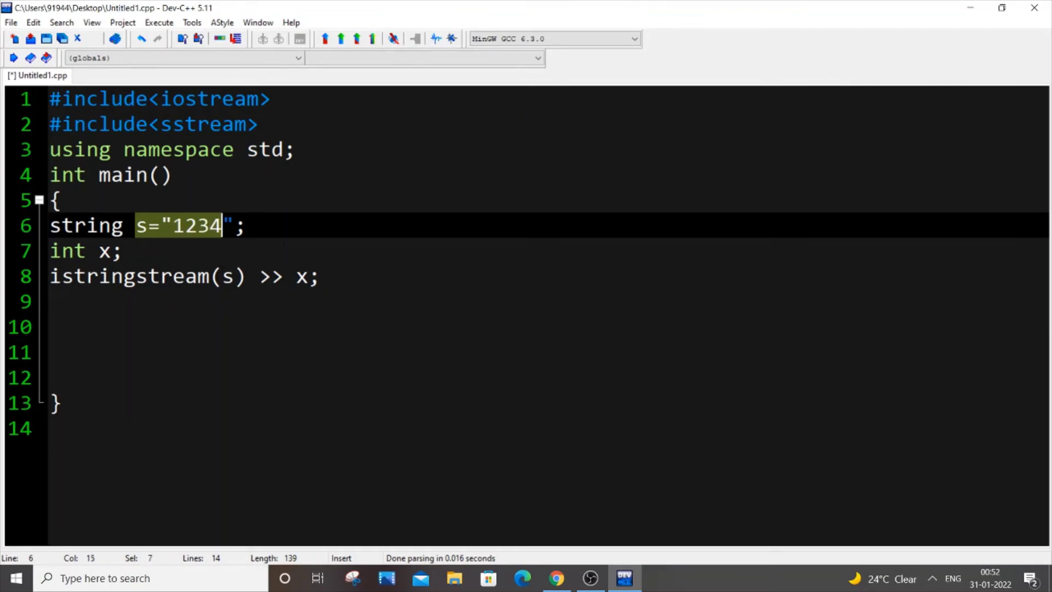
click(330, 276)
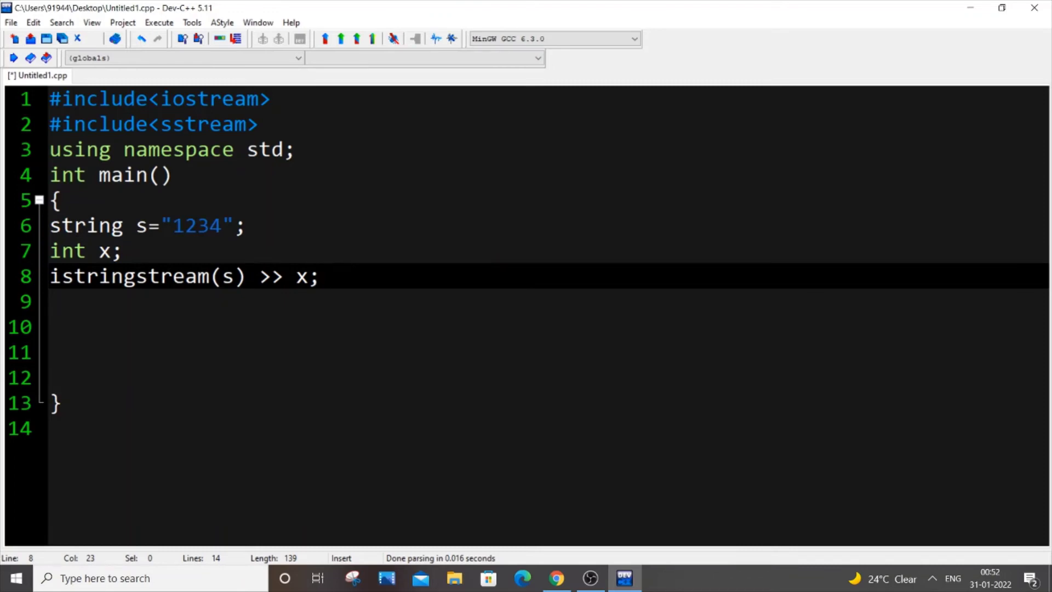
mouse_move(271, 277)
mouse_down()
mouse_move(260, 277)
mouse_move(284, 276)
mouse_up()
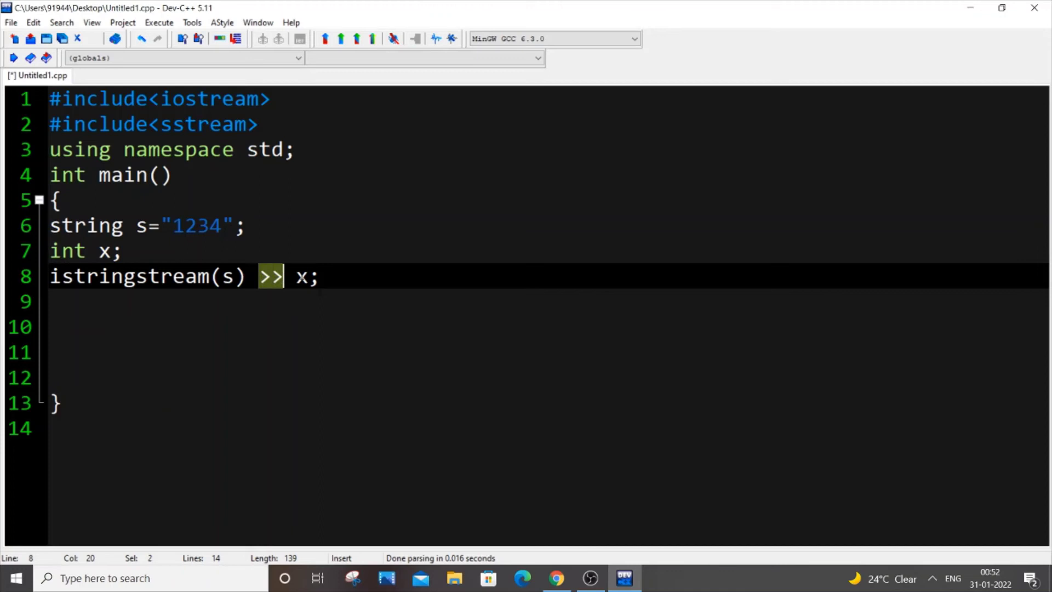
click(322, 276)
Step: Add cout<<x; on a new line below the istringstream extraction
key(Return)
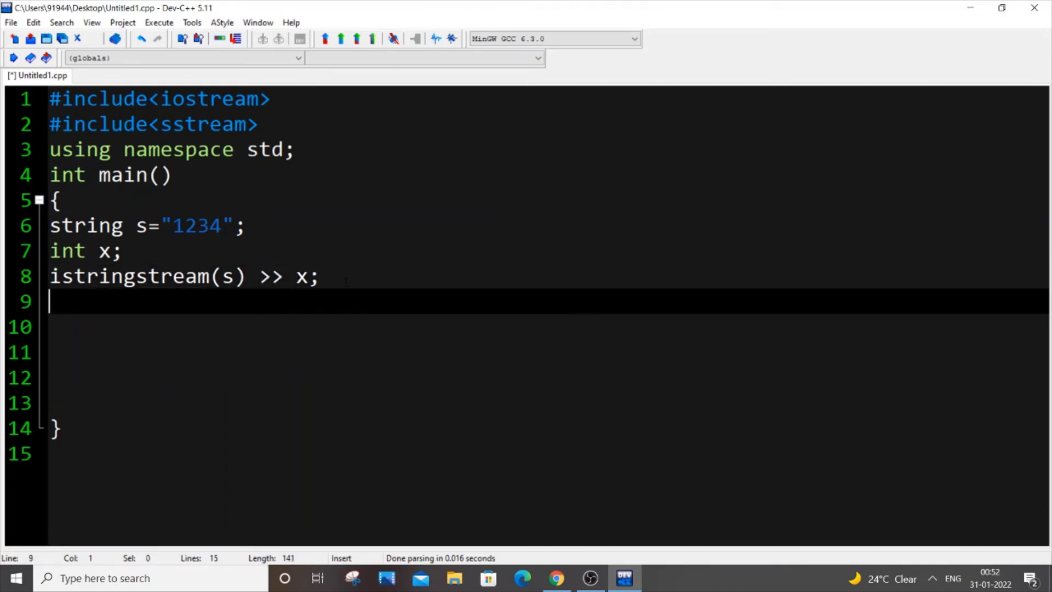
key(Return)
text(cout)
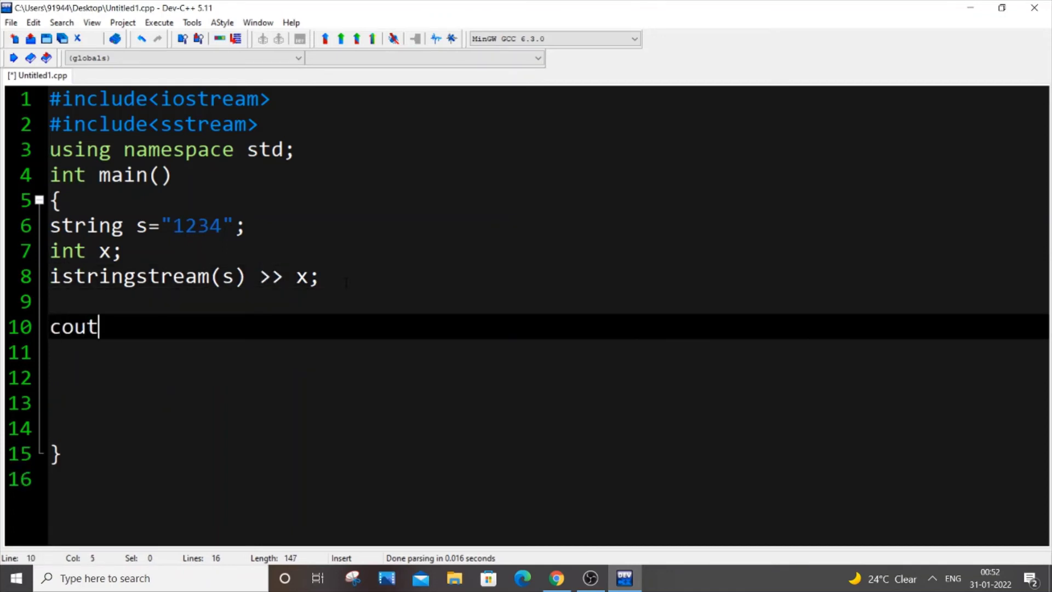
text(<<x;)
drag(260, 277, 285, 276)
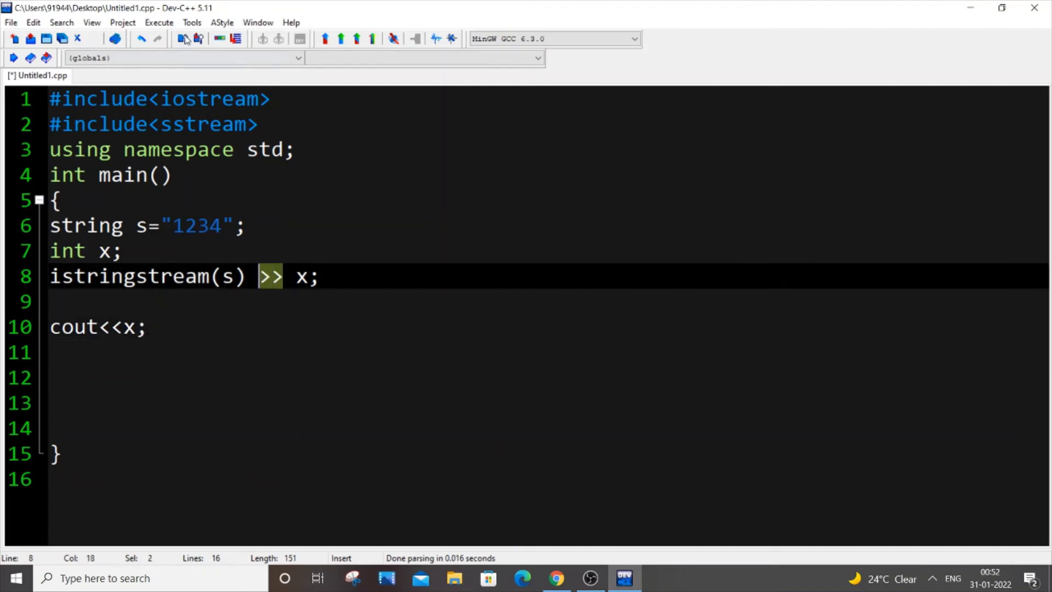
Step: Save with Ctrl+S, compile and run to see 1234, then close the console
key(ctrl+s)
click(168, 26)
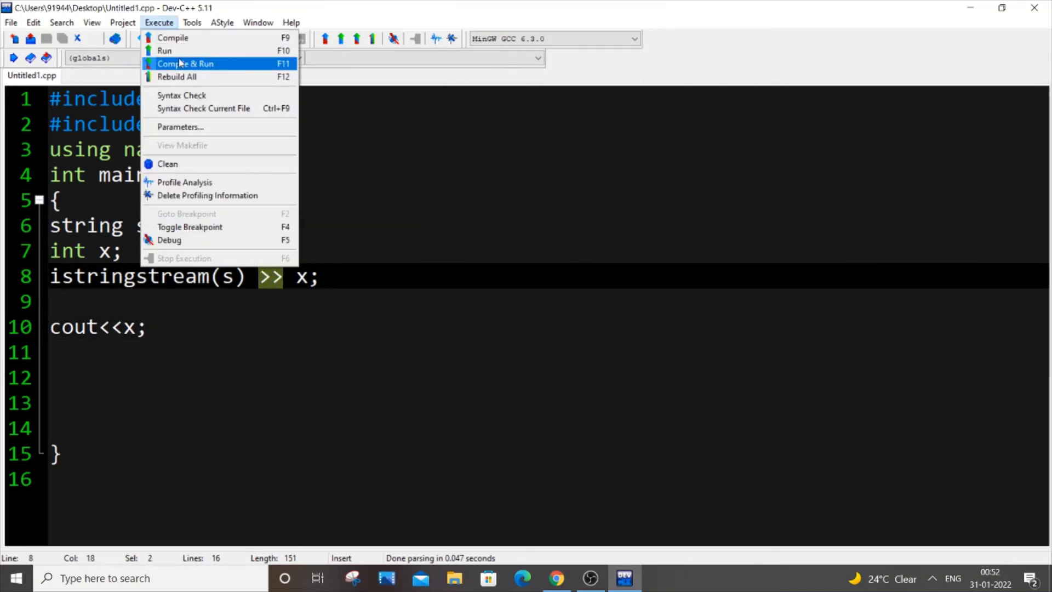
click(189, 63)
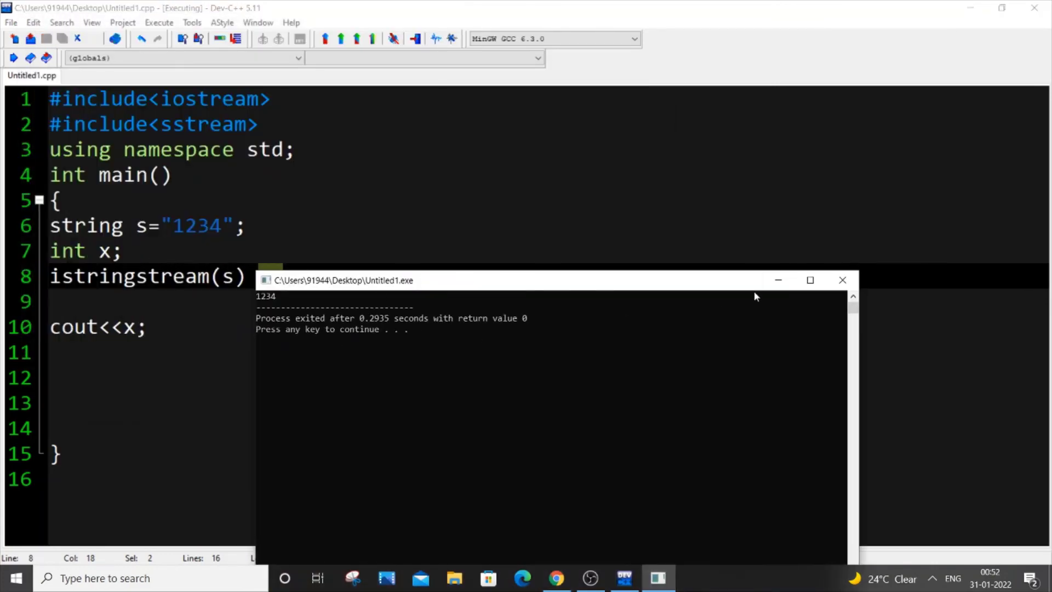
click(842, 280)
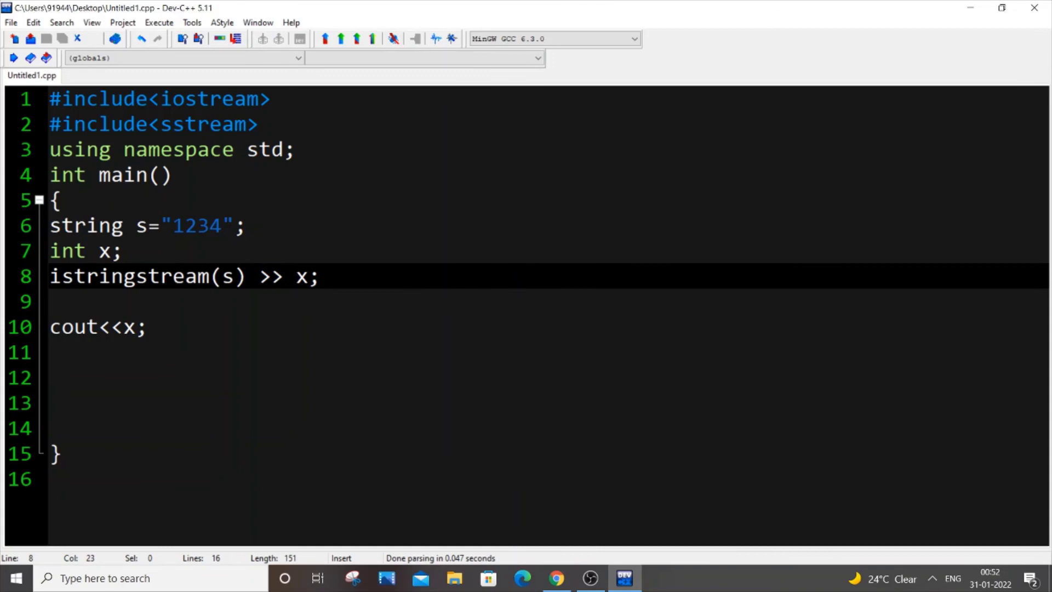